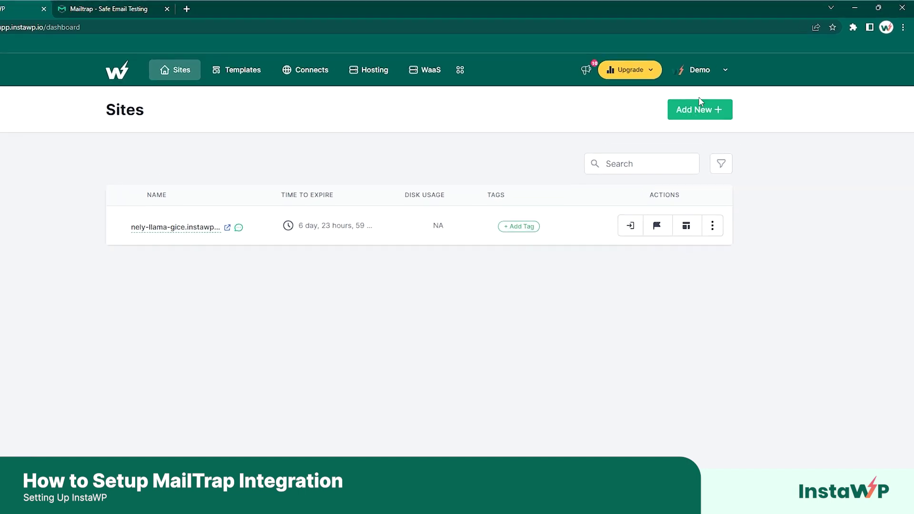
# Step: Open the Demo account's Integrations page and scroll down to the Mailtrap entry
pyautogui.click(725, 69)
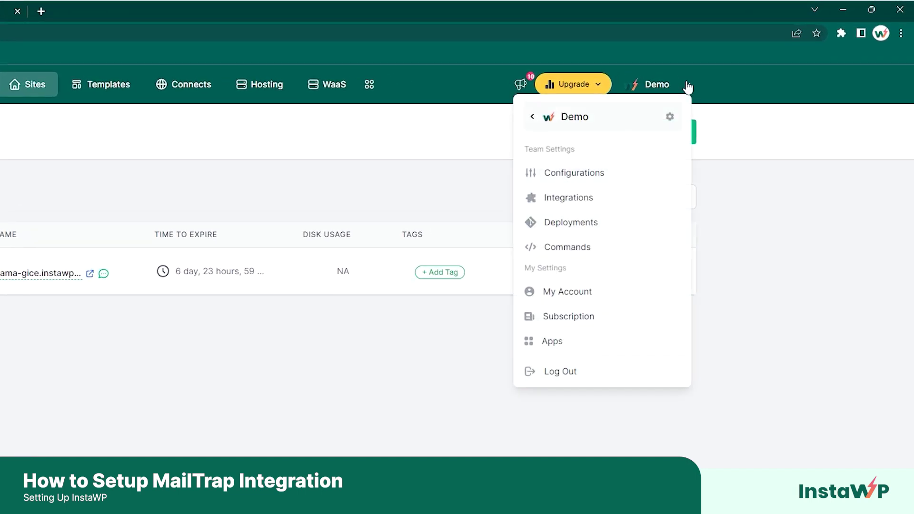
pyautogui.click(635, 199)
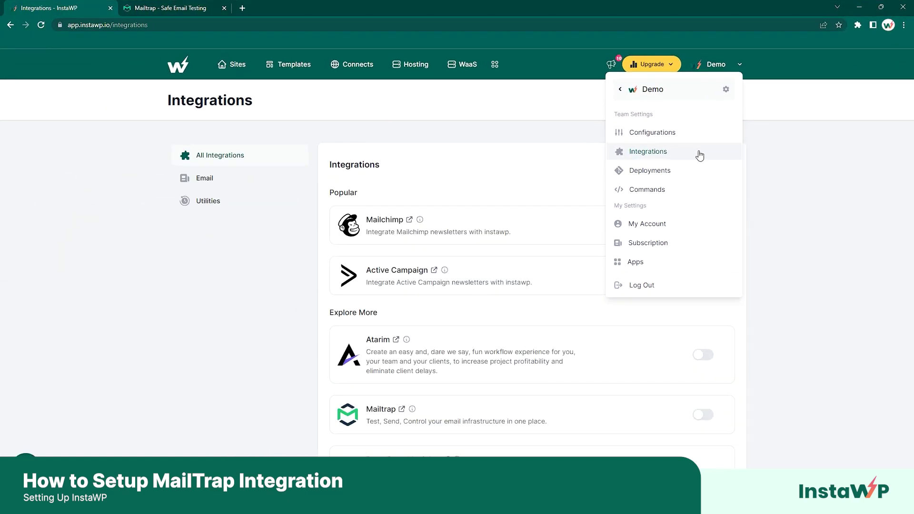
pyautogui.click(770, 206)
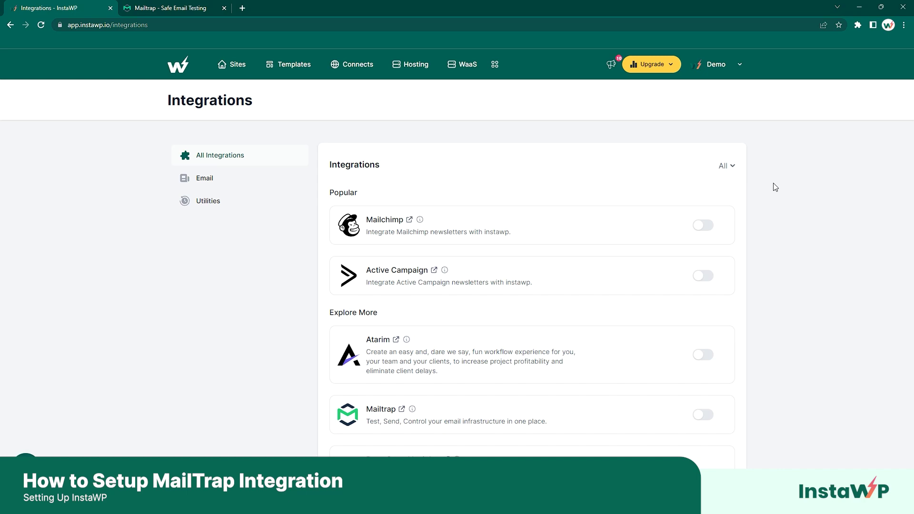
pyautogui.scroll(-1, 775, 187)
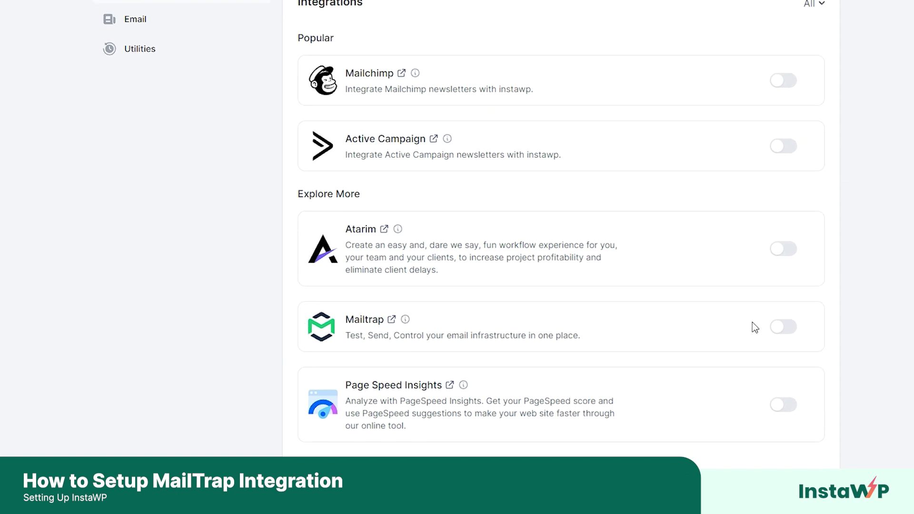
# Step: Switch on the Mailtrap integration and enter 'Demo' as its alias
pyautogui.click(784, 325)
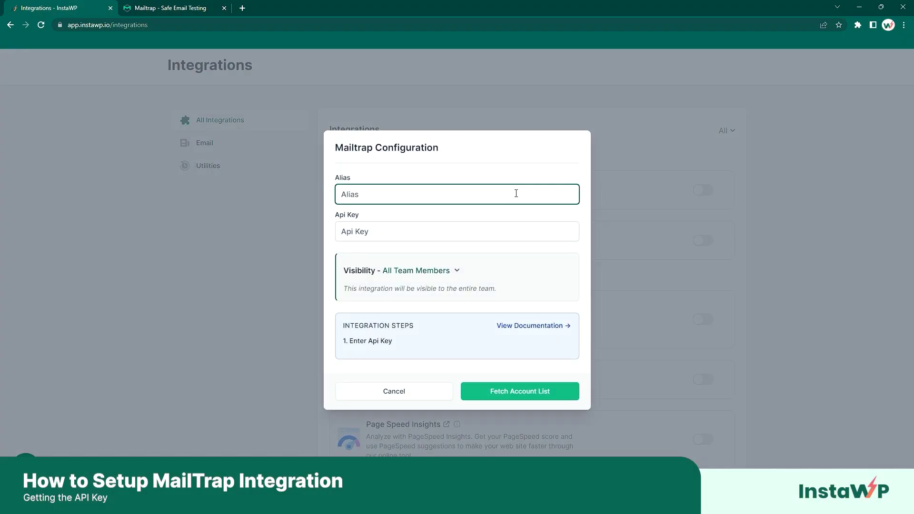
pyautogui.write('Demo')
pyautogui.click(512, 234)
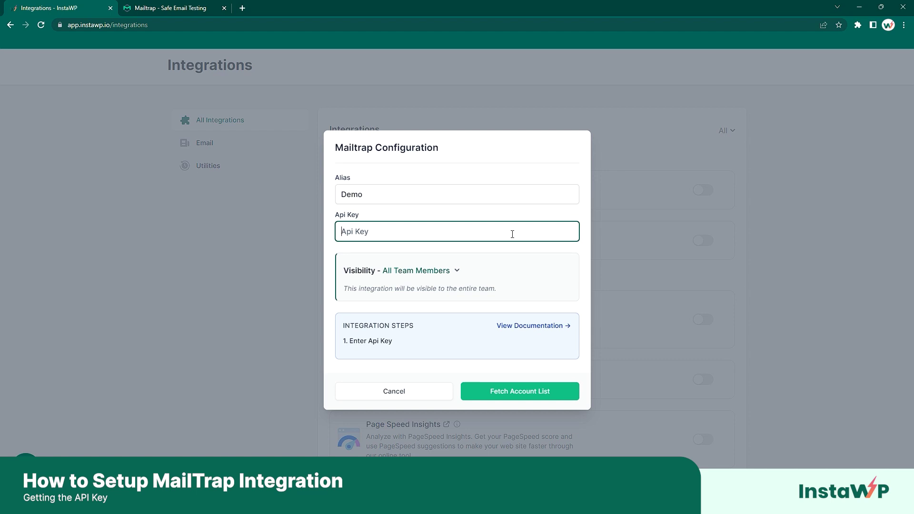
# Step: Copy the API token from Mailtrap's My Profile settings, then return to InstaWP
pyautogui.click(200, 5)
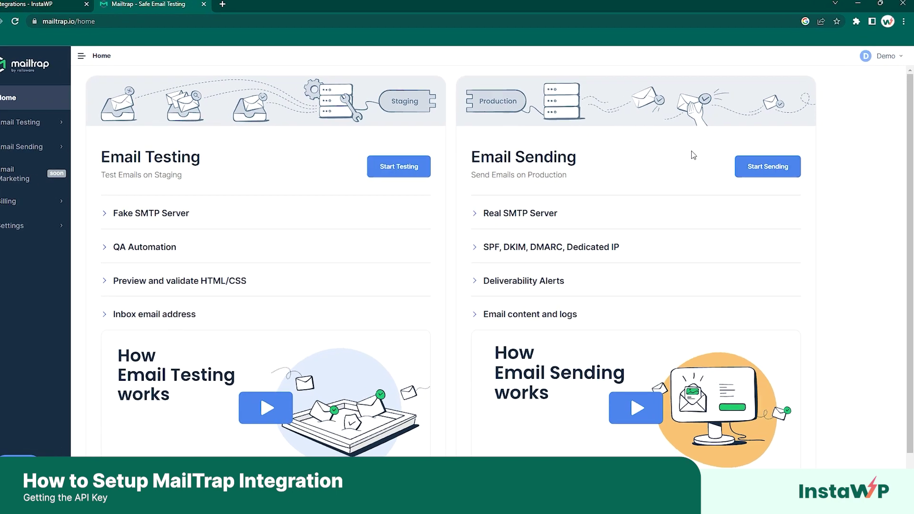
pyautogui.click(898, 38)
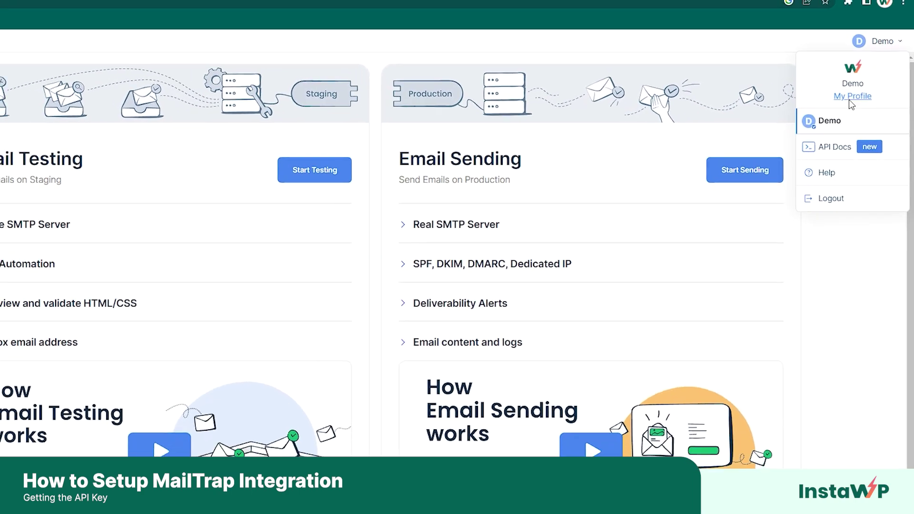
pyautogui.click(848, 92)
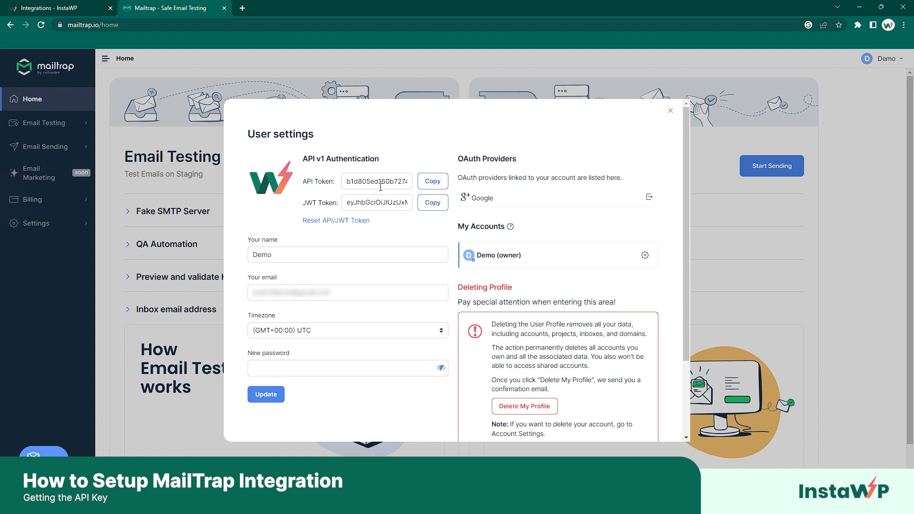
pyautogui.doubleClick(377, 186)
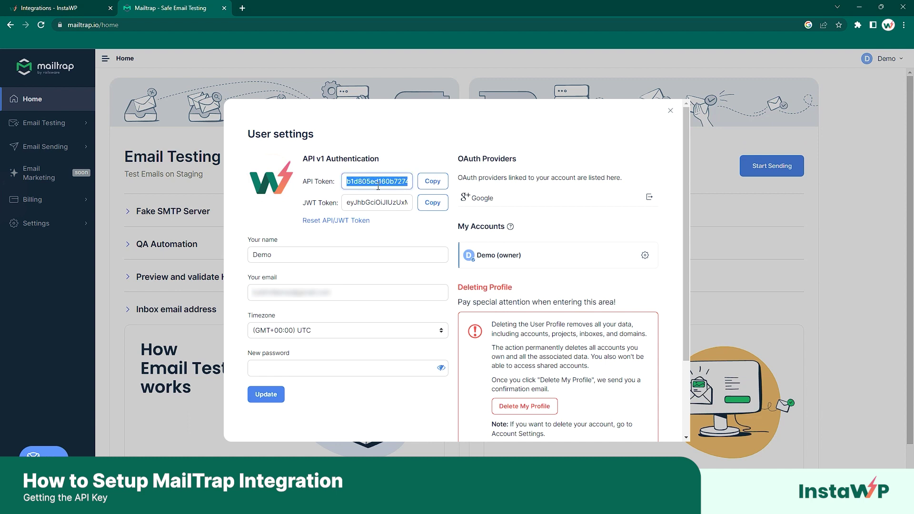
pyautogui.click(432, 181)
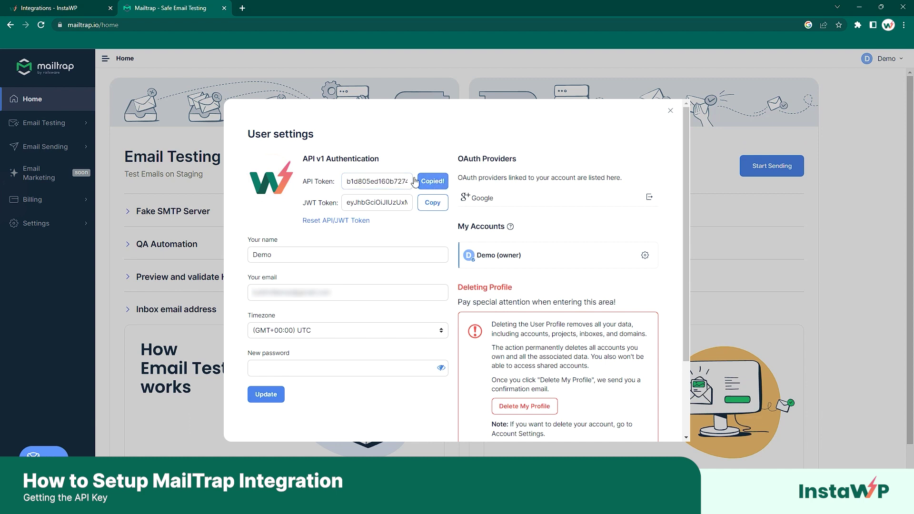
pyautogui.click(89, 8)
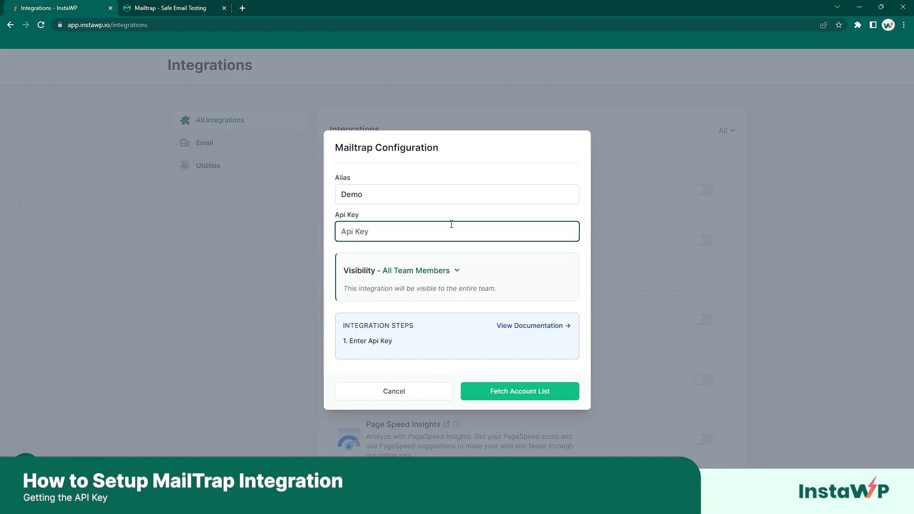
# Step: Paste the Mailtrap API key, fetch the account list, and select the Demo account
pyautogui.hotkey('ctrl', 'v')
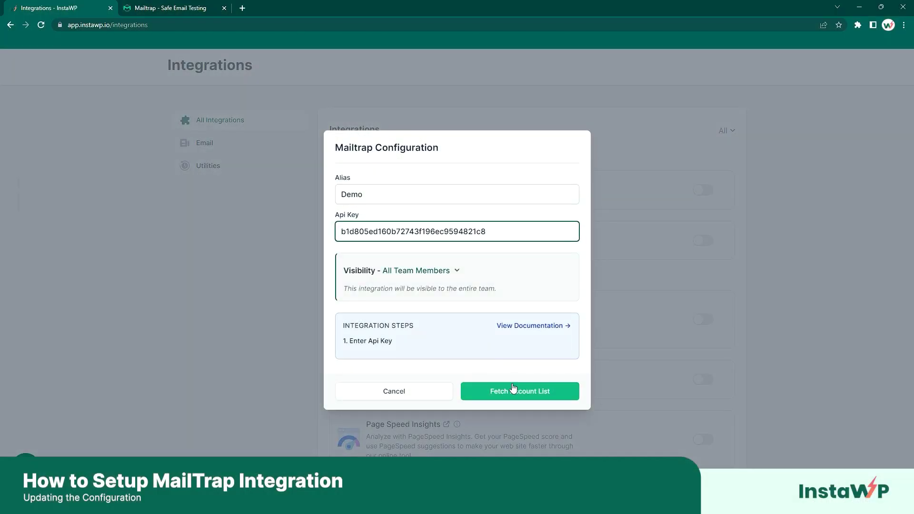
pyautogui.click(519, 392)
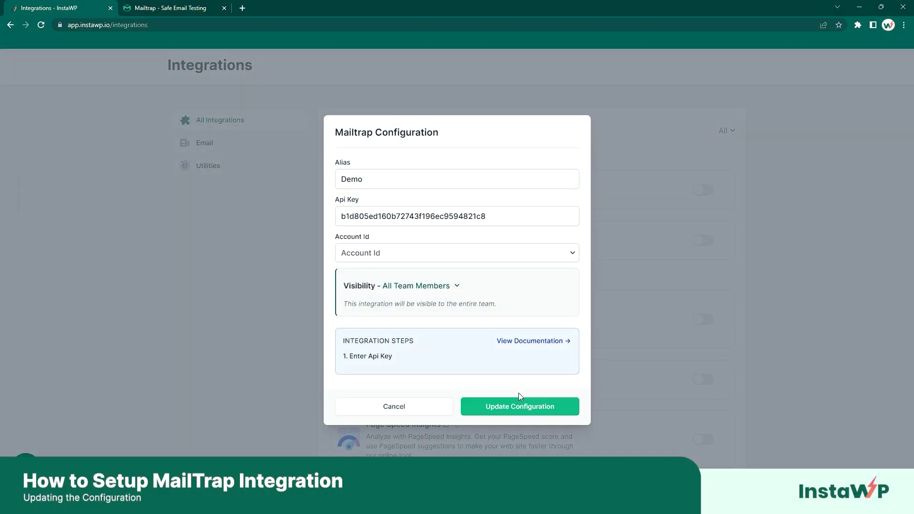
pyautogui.click(480, 259)
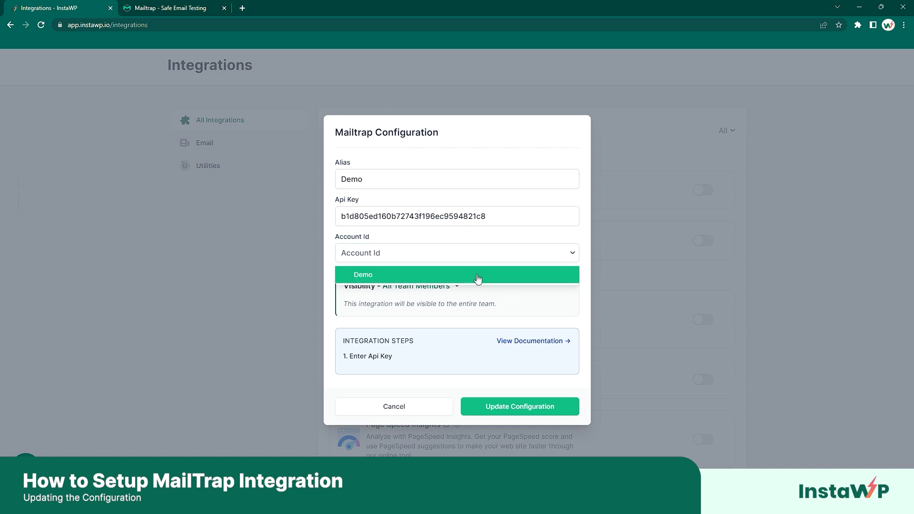
pyautogui.click(478, 279)
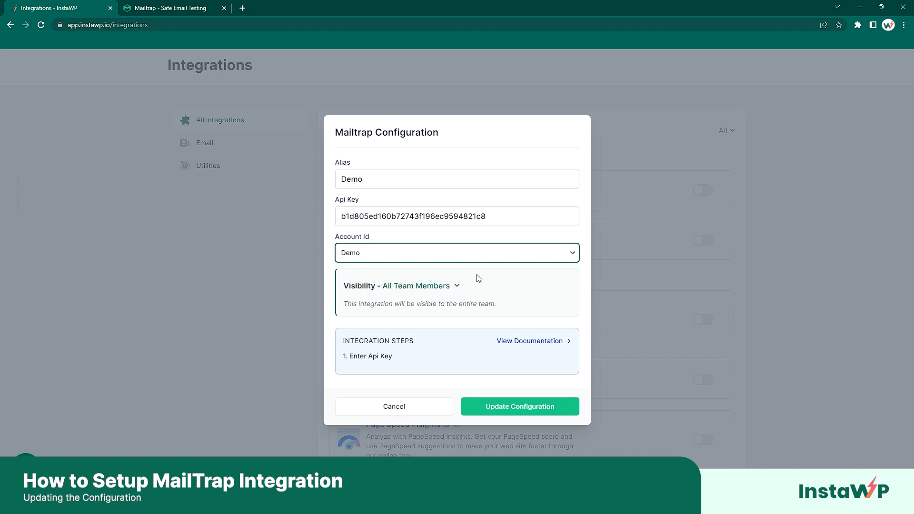
# Step: Save the Mailtrap integration configuration and go to the Sites dashboard
pyautogui.click(518, 411)
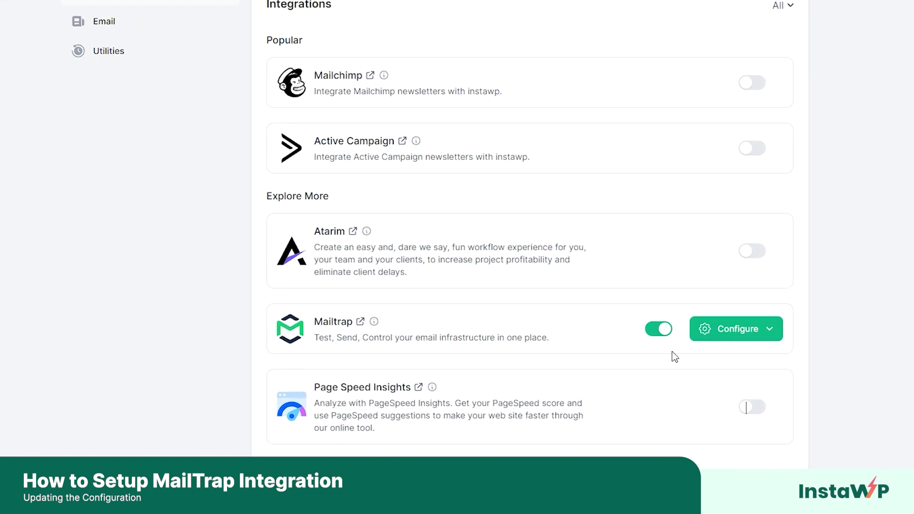
pyautogui.scroll(1, 257, 83)
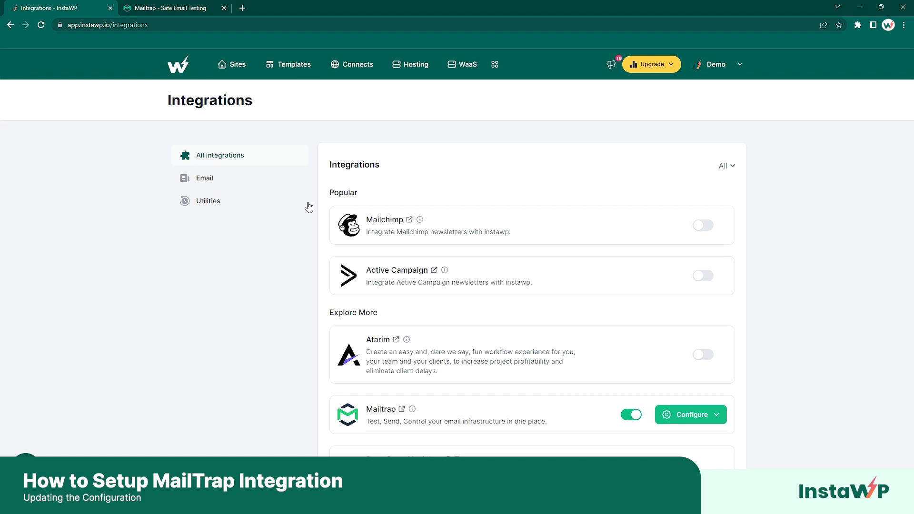
pyautogui.click(239, 66)
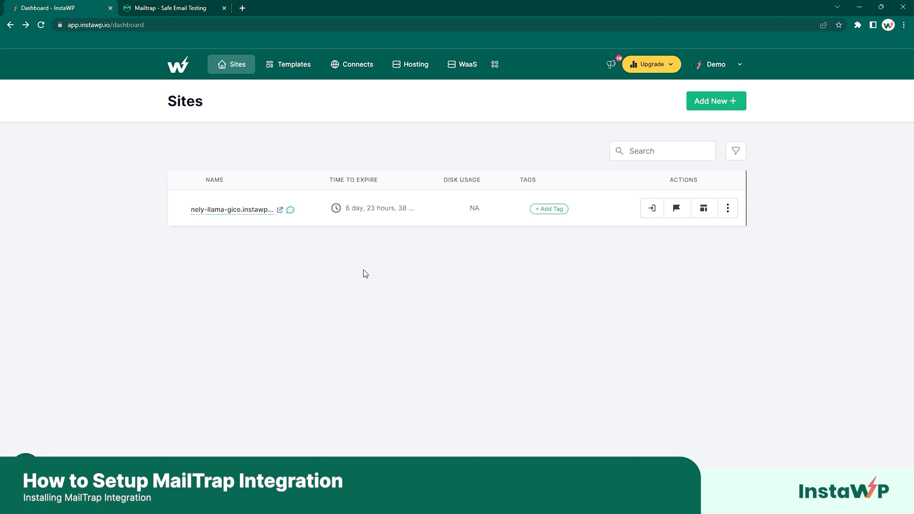
# Step: Install Mailtrap on nely-llama-gice using the My Inbox inbox, then return to Sites
pyautogui.click(257, 210)
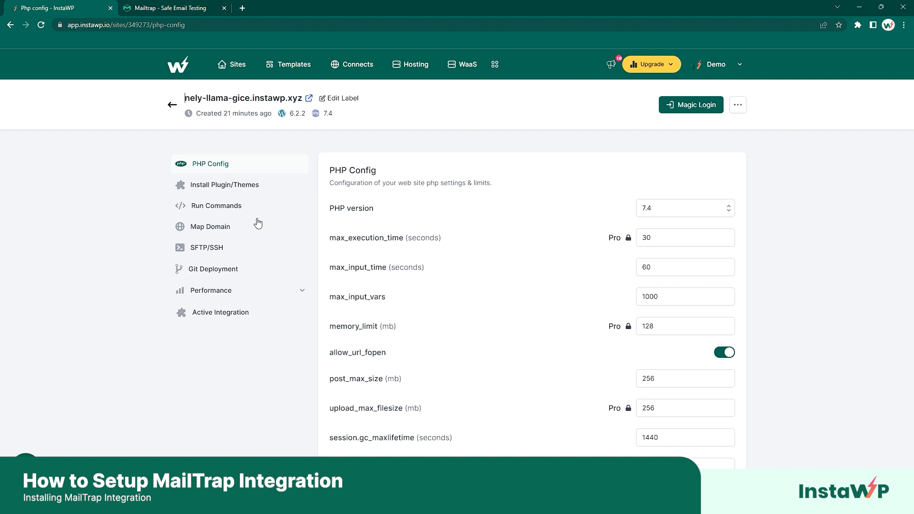
pyautogui.click(247, 314)
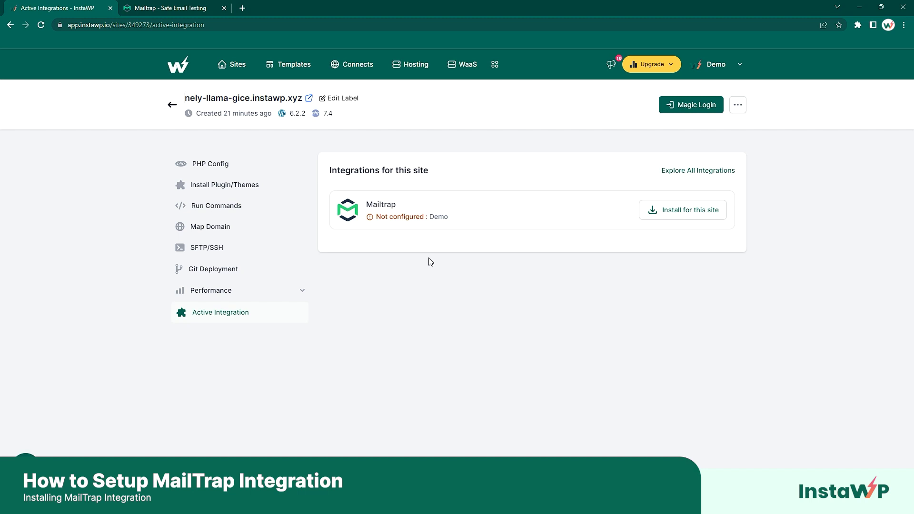
pyautogui.click(689, 209)
pyautogui.click(539, 276)
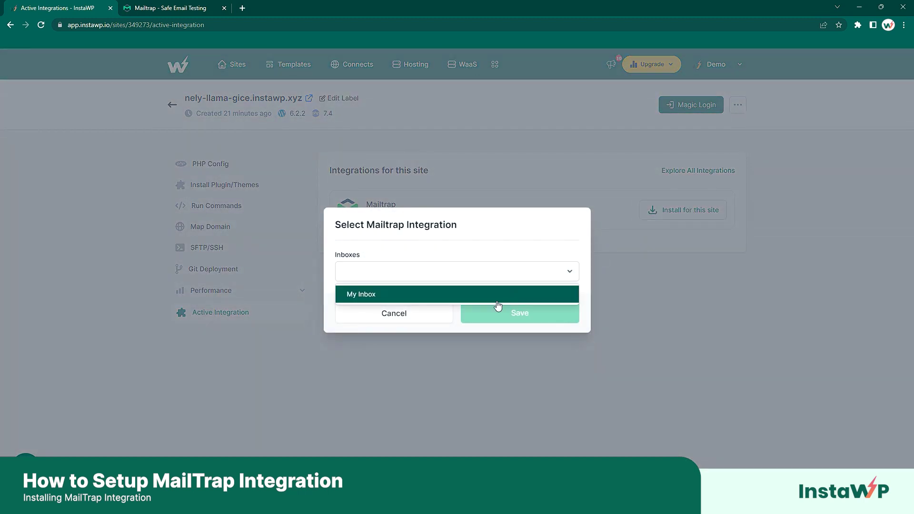
pyautogui.click(496, 301)
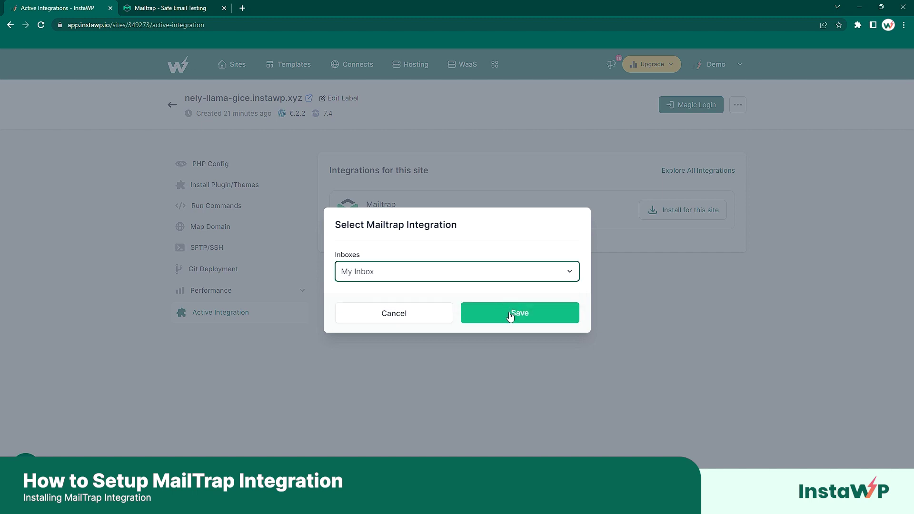
pyautogui.click(512, 316)
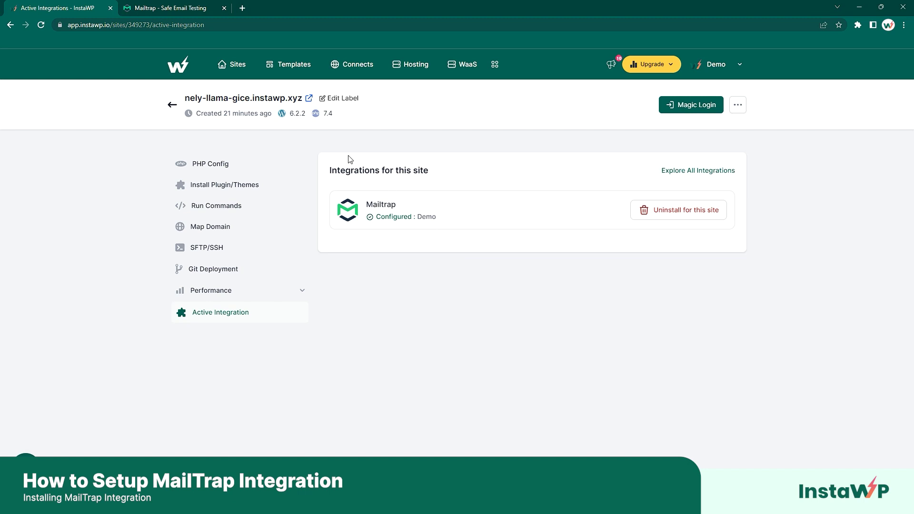
pyautogui.click(232, 70)
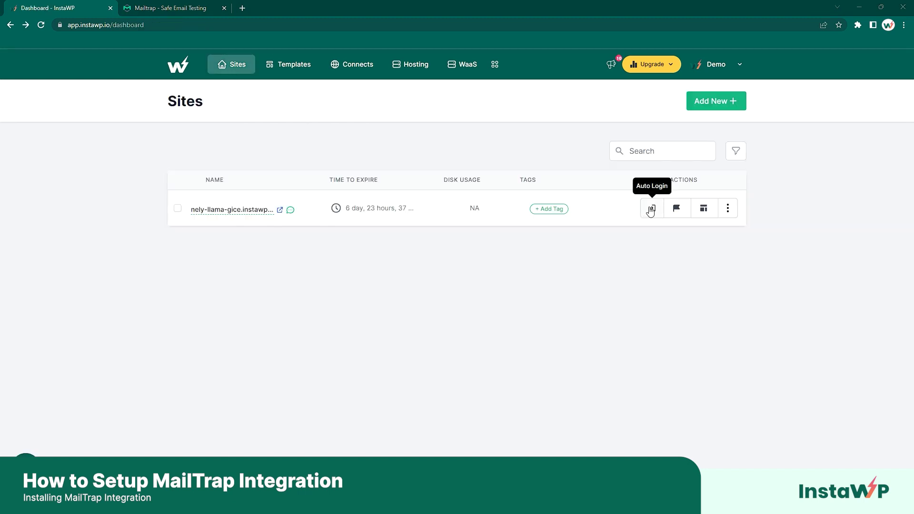
# Step: Auto-login to the site's WordPress admin and send a WP Mail SMTP test email
pyautogui.click(651, 209)
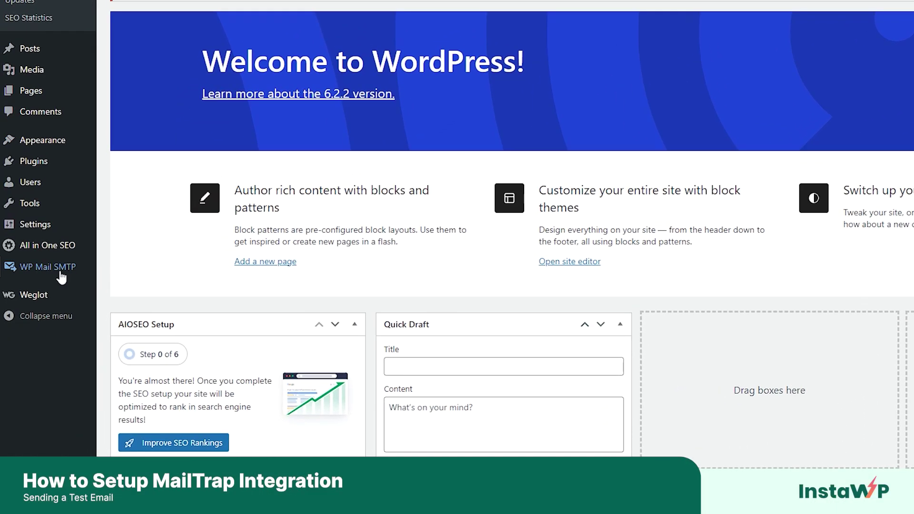
pyautogui.moveTo(59, 272)
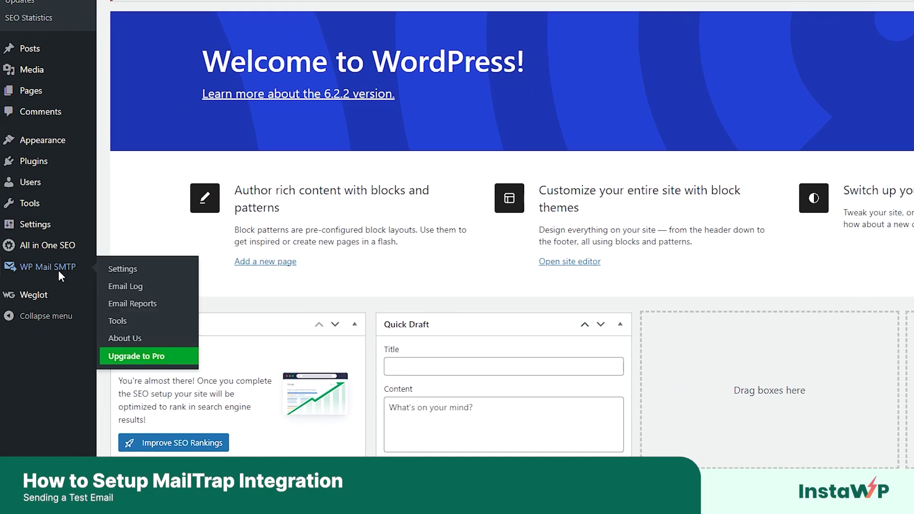
pyautogui.click(56, 269)
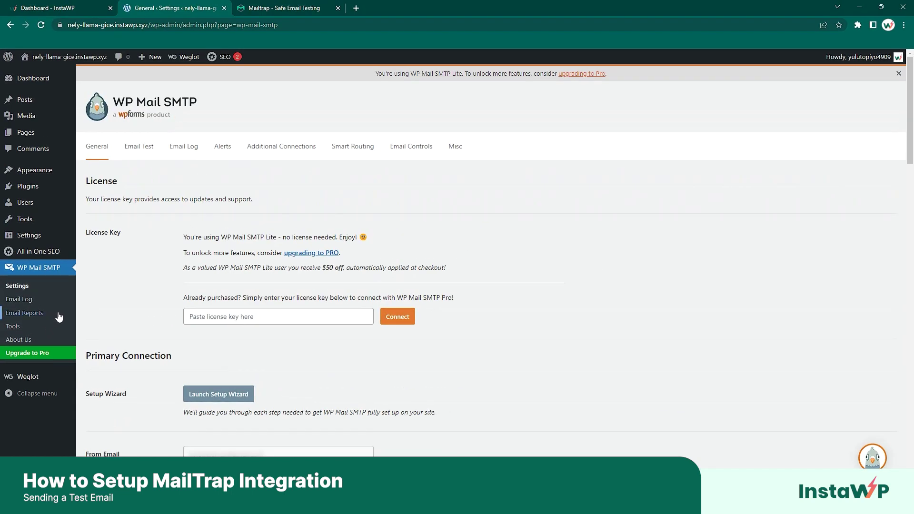
pyautogui.click(133, 150)
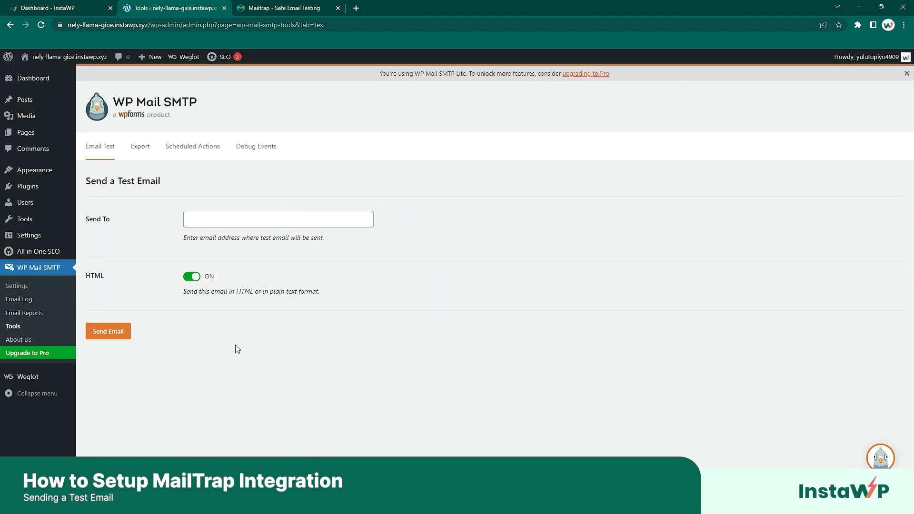
pyautogui.click(116, 332)
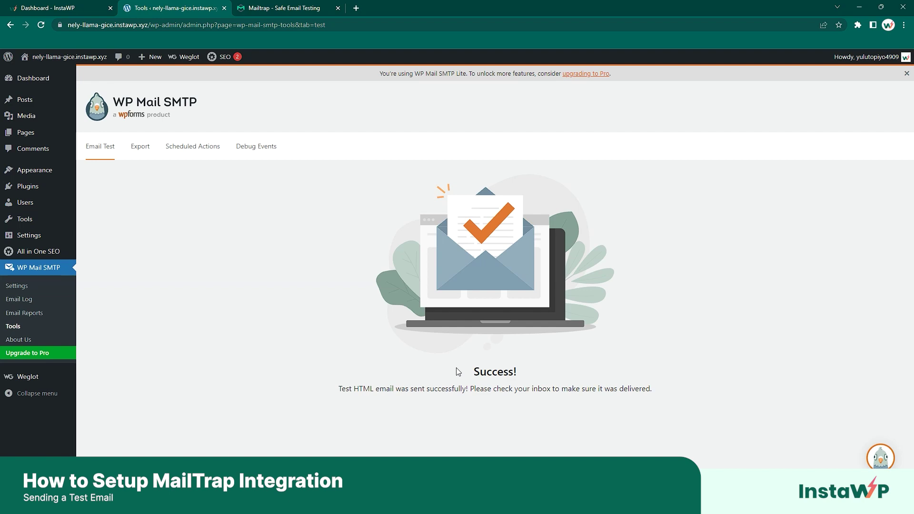
# Step: Open the 'WP Mail SMTP: HTML Test email' message in Mailtrap's My Inbox
pyautogui.click(303, 4)
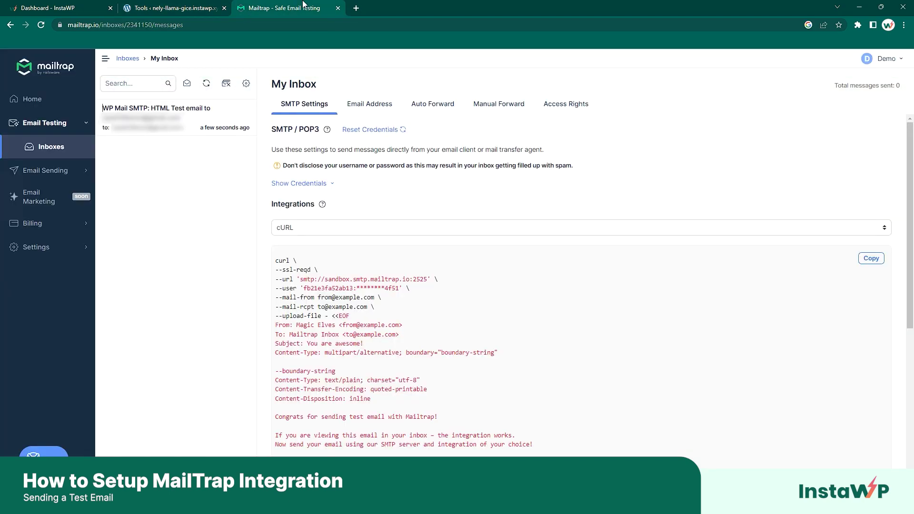
pyautogui.click(199, 125)
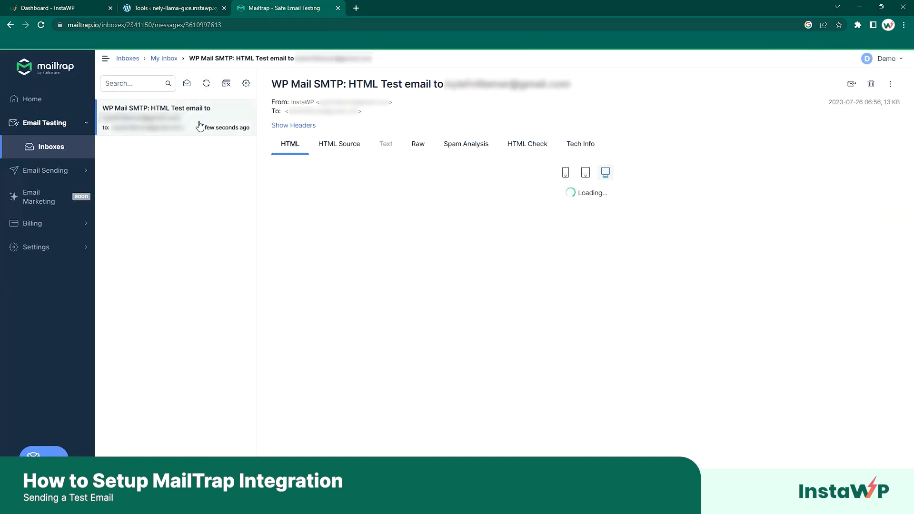